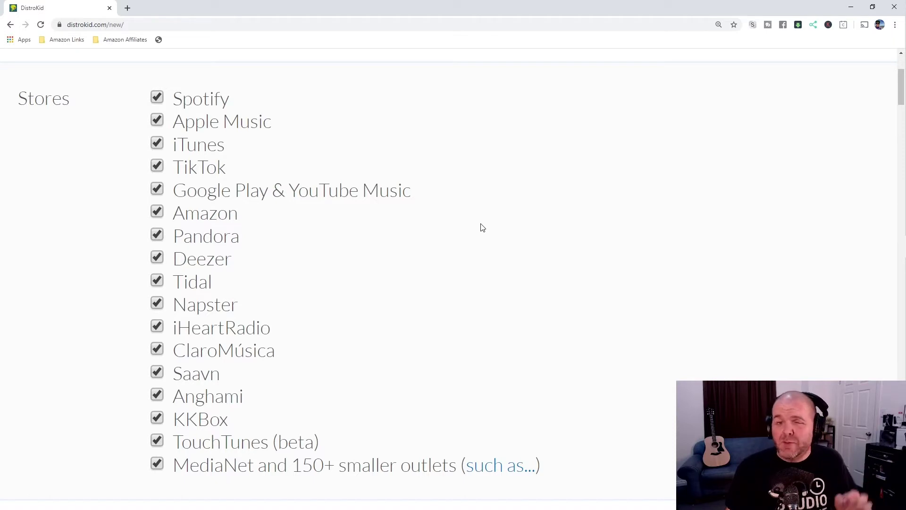
{"action": "scroll", "coordinate": [555, 108], "scroll_direction": "down", "scroll_amount": 10}
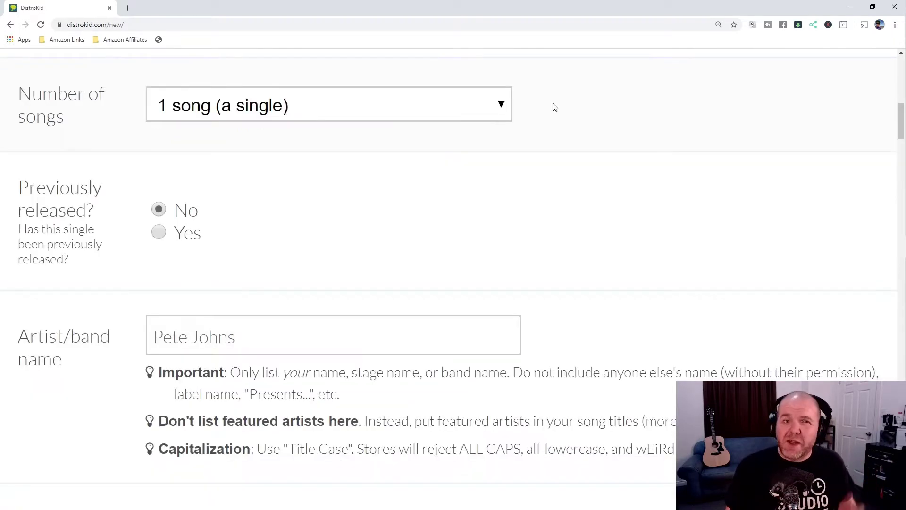
{"action": "left_click", "coordinate": [502, 105]}
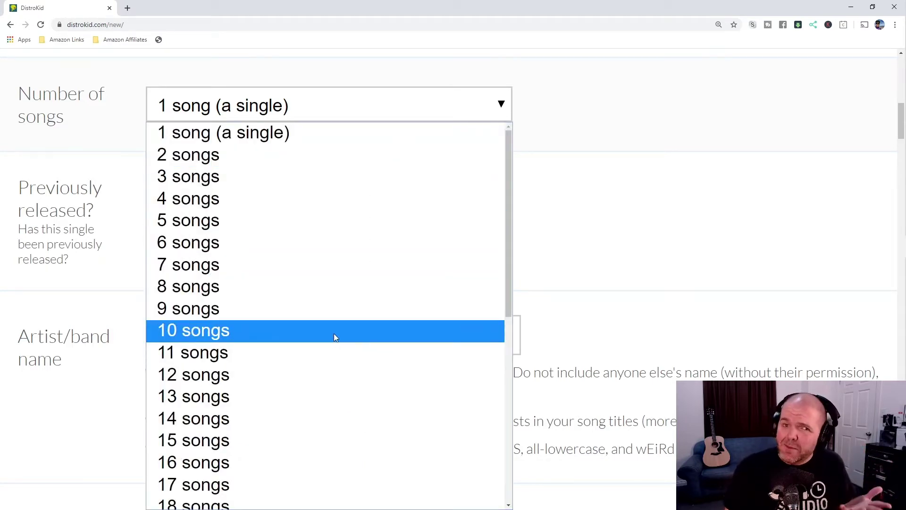
{"action": "left_click", "coordinate": [316, 225]}
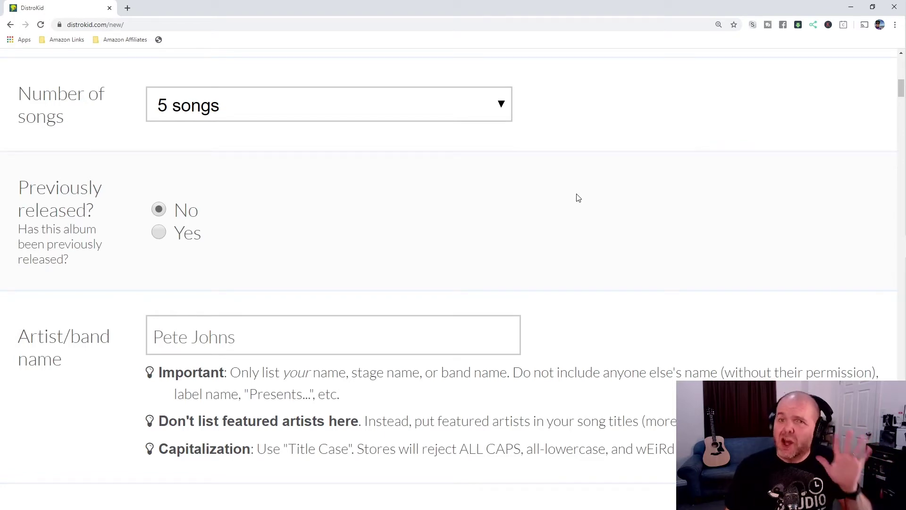
{"action": "scroll", "coordinate": [613, 155], "scroll_direction": "down", "scroll_amount": 10}
{"action": "scroll", "coordinate": [616, 142], "scroll_direction": "down", "scroll_amount": 7}
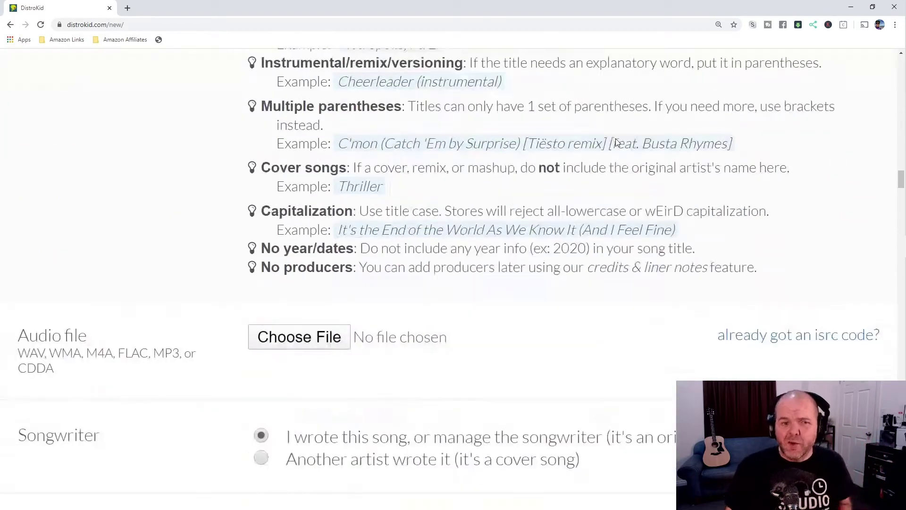
{"action": "scroll", "coordinate": [617, 142], "scroll_direction": "down", "scroll_amount": 20}
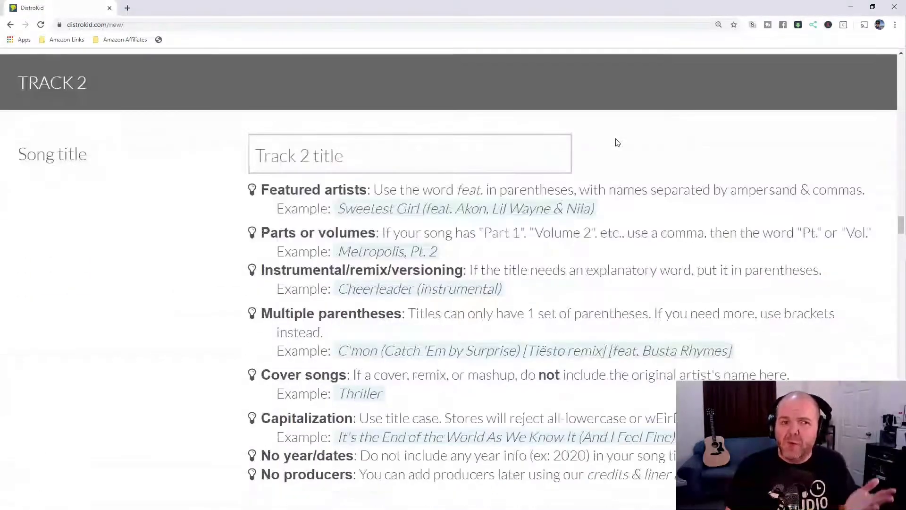
{"action": "scroll", "coordinate": [617, 142], "scroll_direction": "down", "scroll_amount": 20}
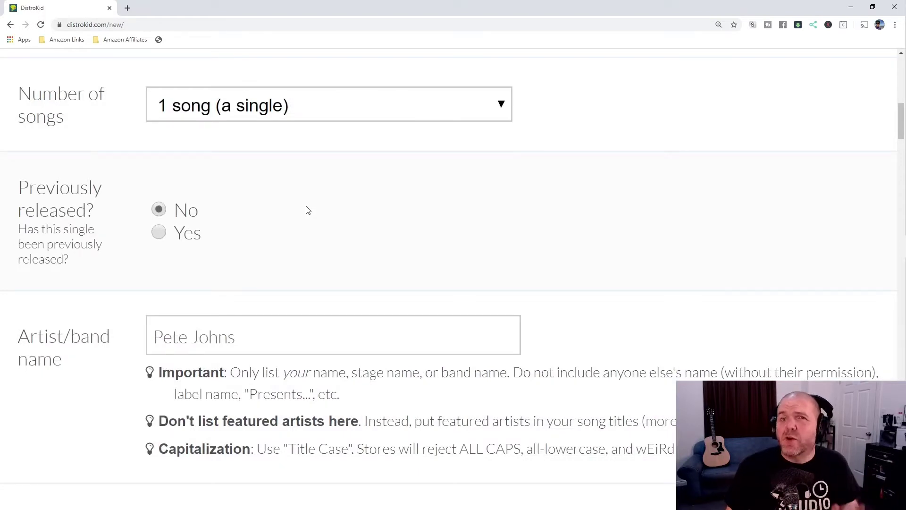
{"action": "left_click", "coordinate": [159, 232]}
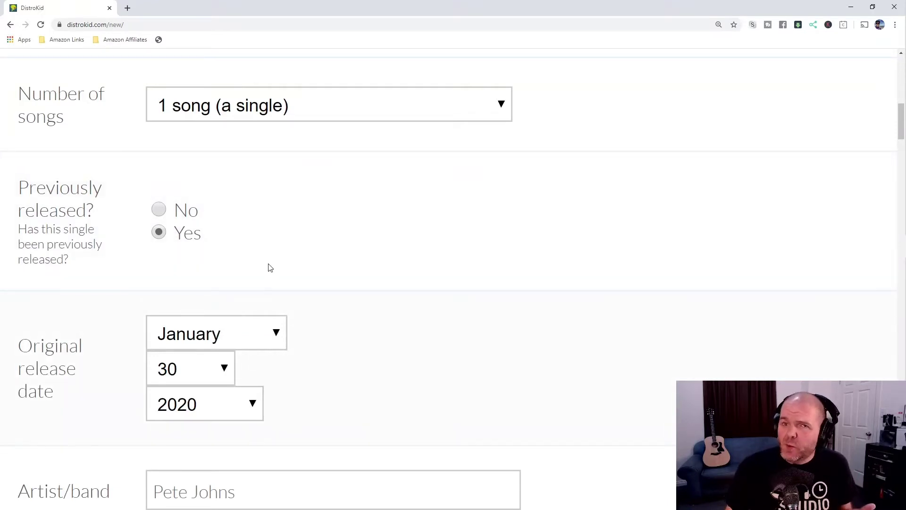
{"action": "left_click", "coordinate": [160, 209]}
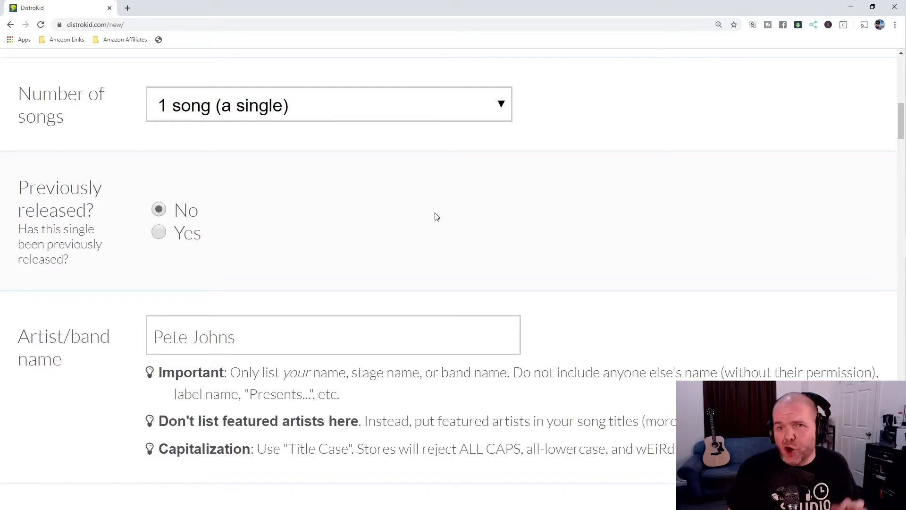
{"action": "scroll", "coordinate": [569, 222], "scroll_direction": "down", "scroll_amount": 3}
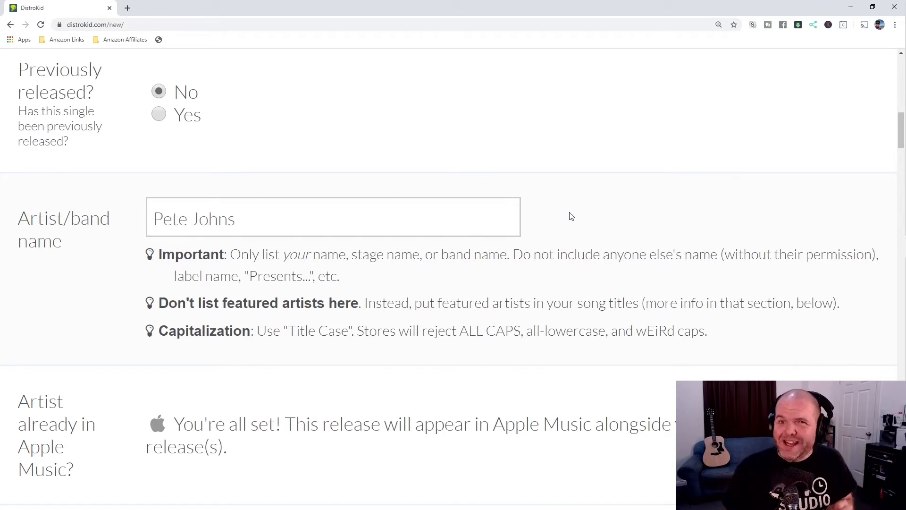
{"action": "scroll", "coordinate": [571, 216], "scroll_direction": "down", "scroll_amount": 5}
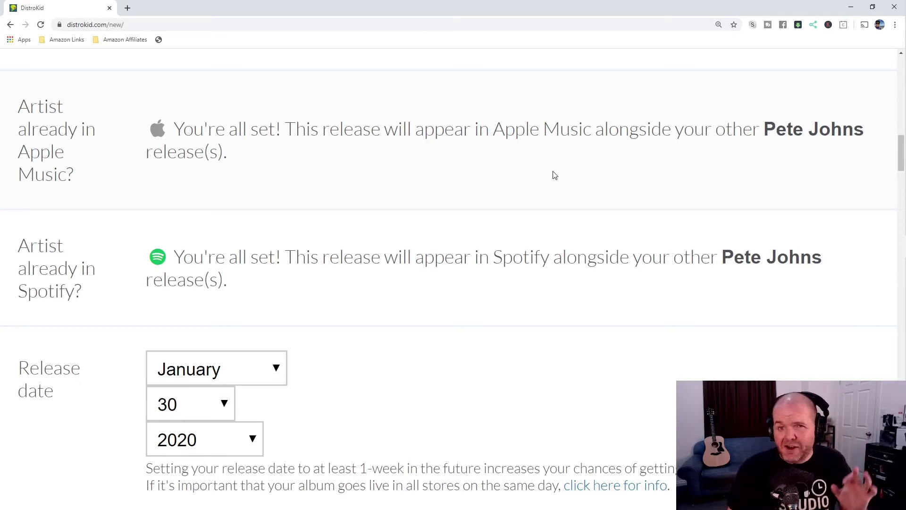
{"action": "scroll", "coordinate": [410, 107], "scroll_direction": "down", "scroll_amount": 5}
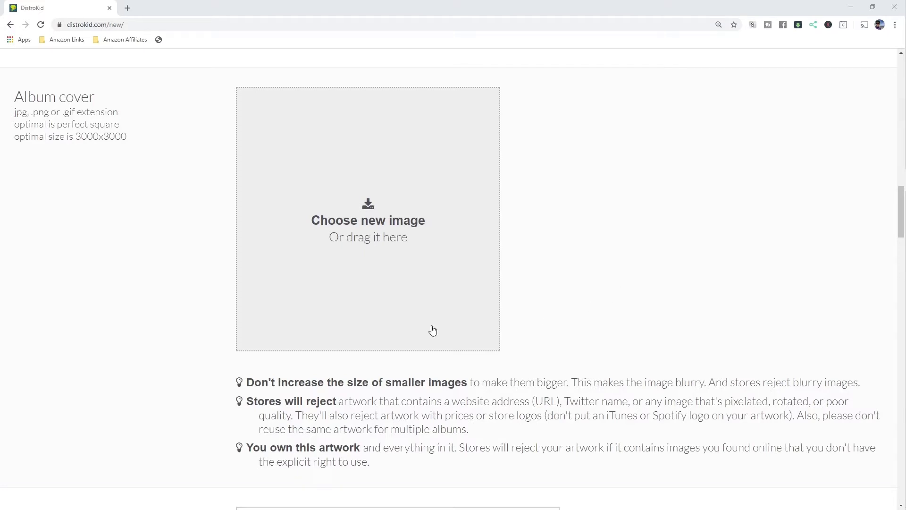
Step: Drag the 3000 x 3000 Imagination PNG from the release folder into the Album cover slot
{"action": "left_click", "coordinate": [6, 130]}
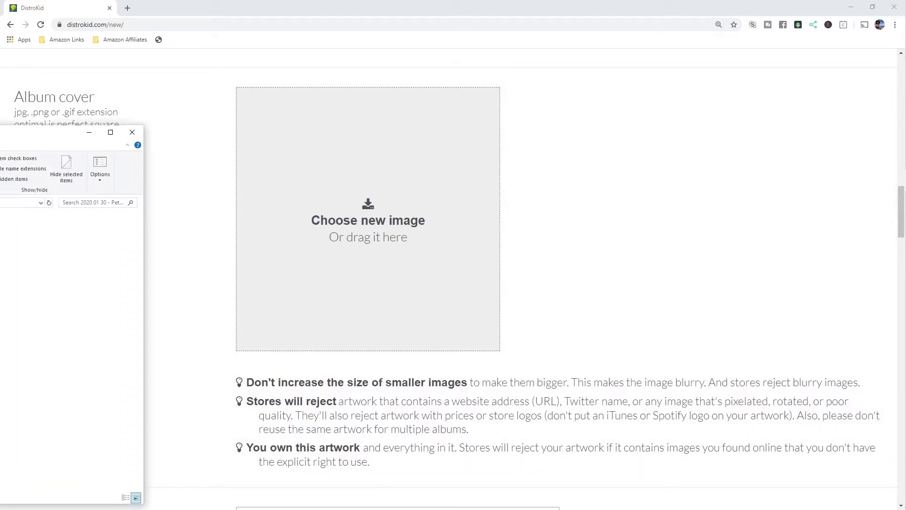
{"action": "left_click_drag", "start_coordinate": [377, 113], "coordinate": [629, 126]}
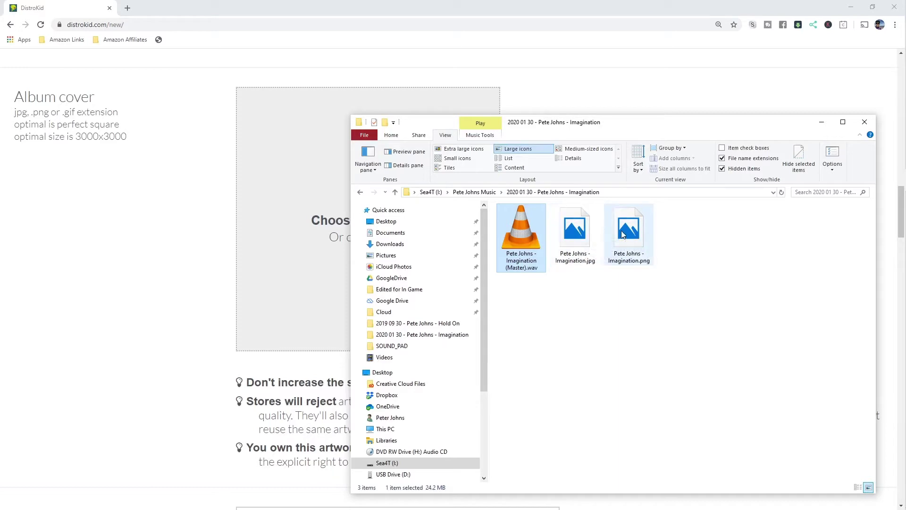
{"action": "mouse_move", "coordinate": [624, 232]}
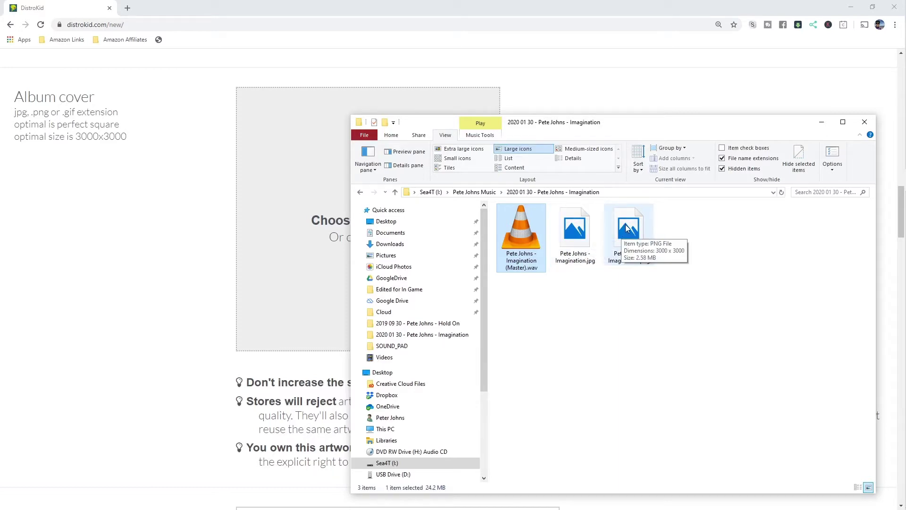
{"action": "left_click_drag", "start_coordinate": [630, 231], "coordinate": [279, 282]}
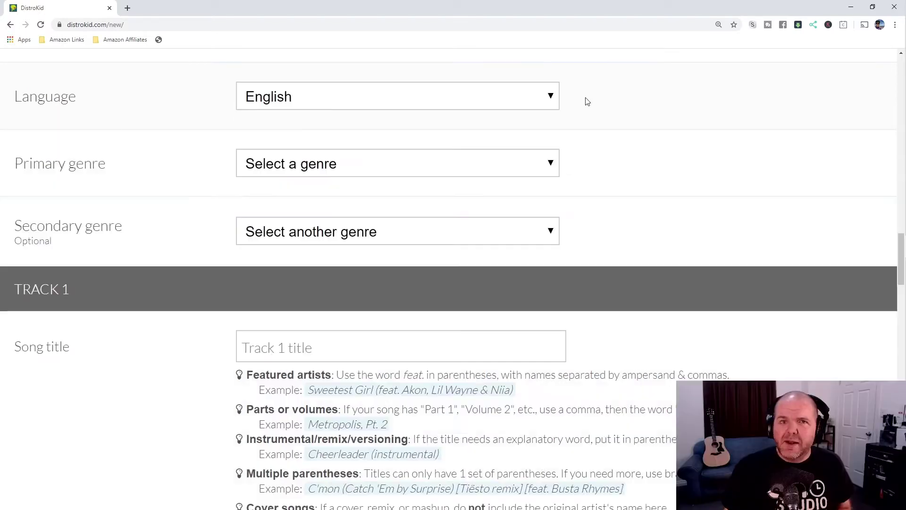
Step: Keep English as language and set genres to Hip Hop/Rap primary, Alternative secondary
{"action": "left_click", "coordinate": [554, 97]}
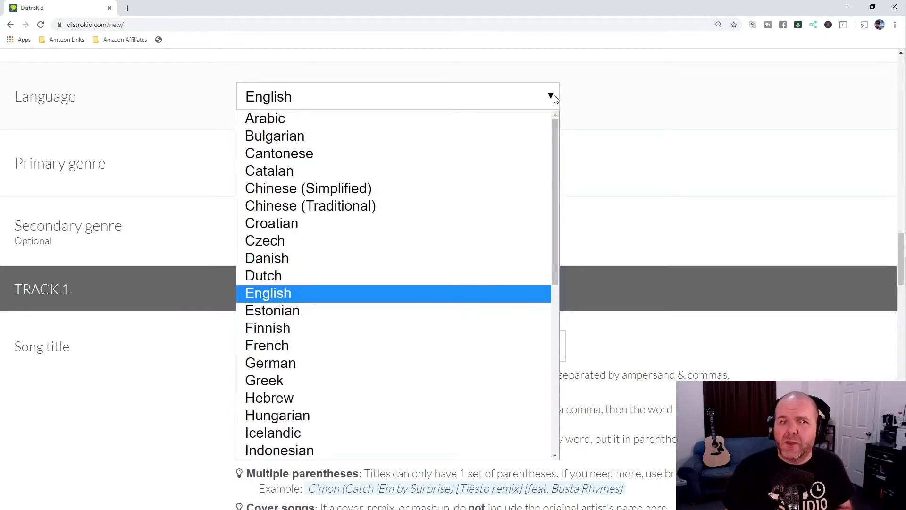
{"action": "left_click", "coordinate": [573, 99]}
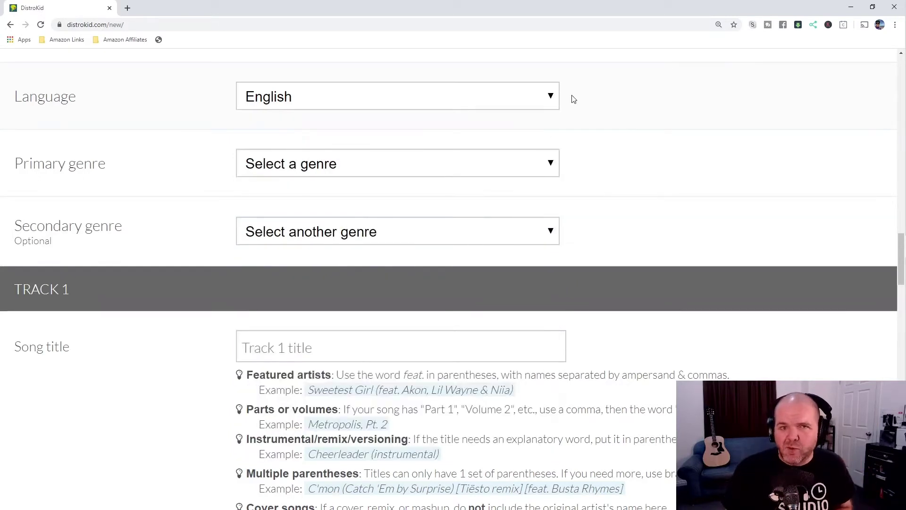
{"action": "left_click", "coordinate": [550, 163]}
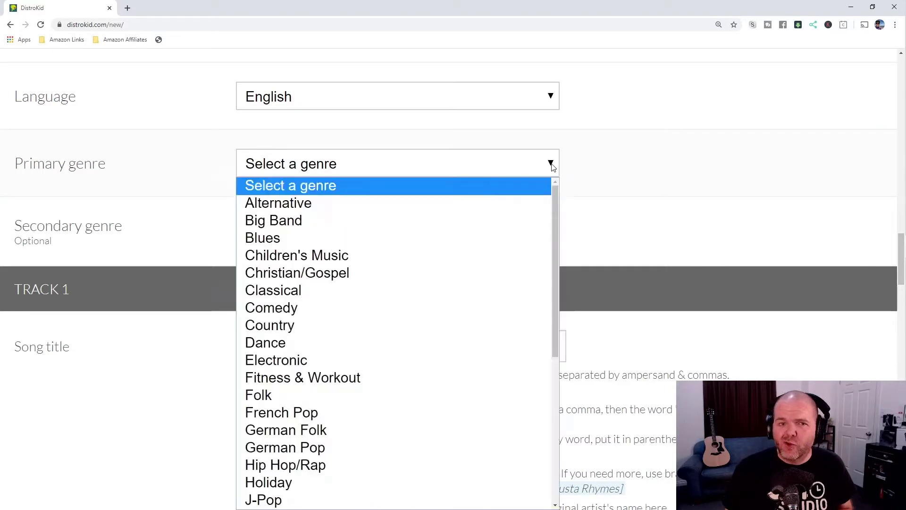
{"action": "left_click", "coordinate": [330, 466]}
{"action": "left_click", "coordinate": [483, 233]}
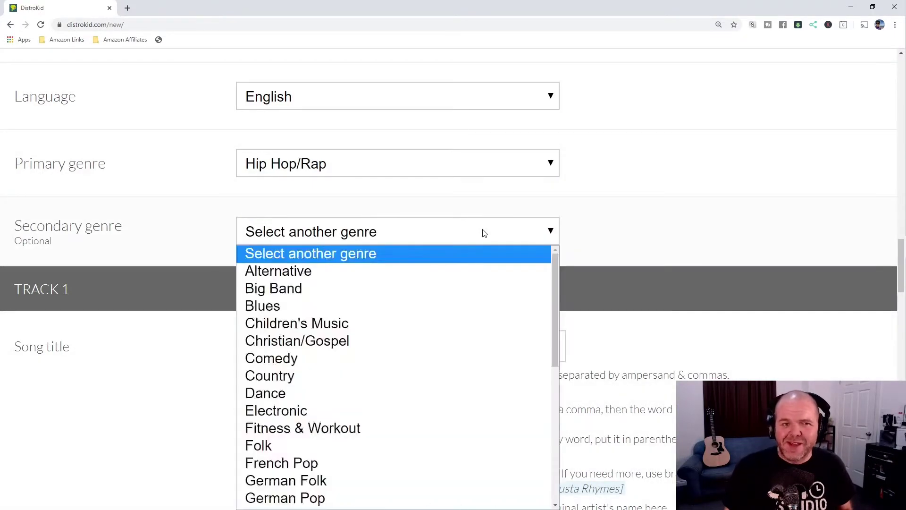
{"action": "left_click", "coordinate": [440, 271]}
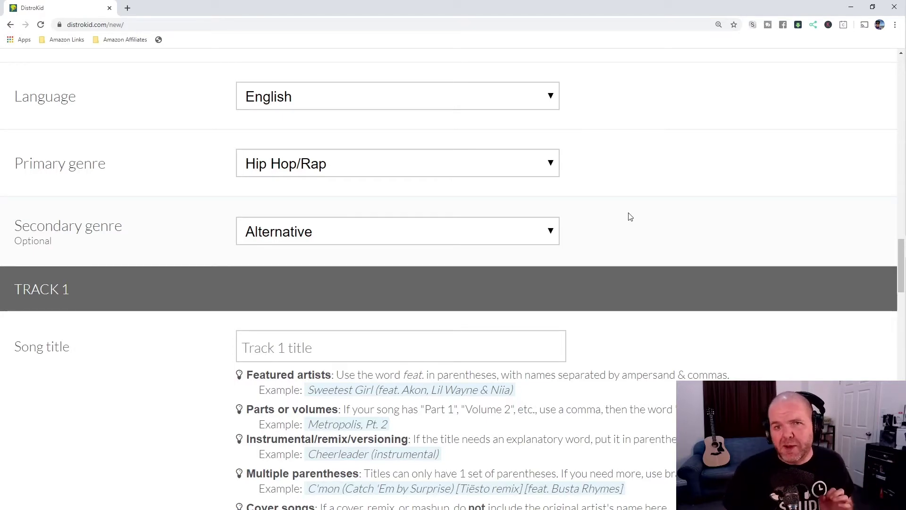
{"action": "scroll", "coordinate": [630, 216], "scroll_direction": "down", "scroll_amount": 4}
Step: Enter 'Imagination' as the Track 1 song title
{"action": "left_click", "coordinate": [383, 152]}
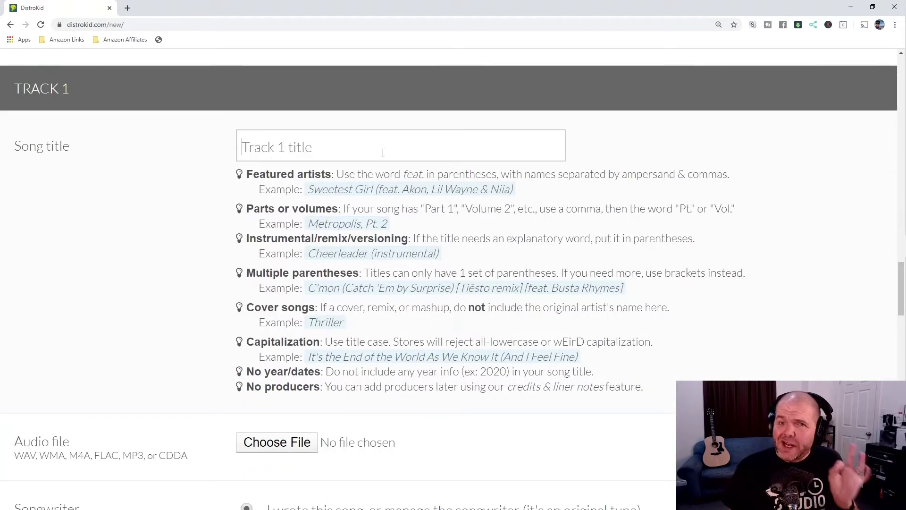
{"action": "type", "text": "I"}
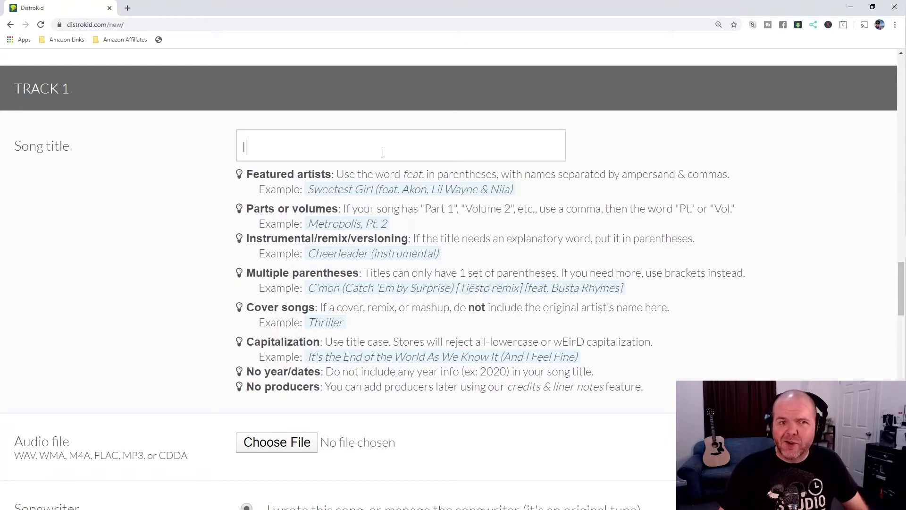
{"action": "type", "text": "magination"}
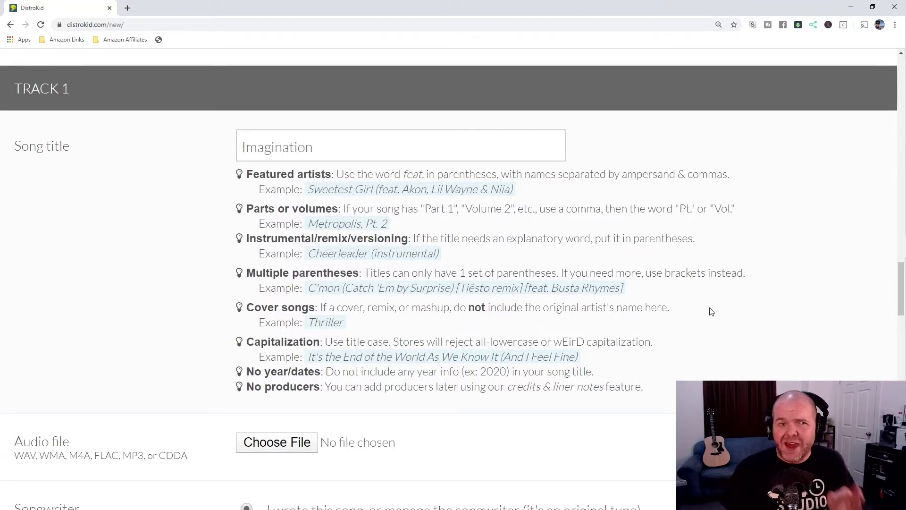
{"action": "scroll", "coordinate": [535, 338], "scroll_direction": "down", "scroll_amount": 2}
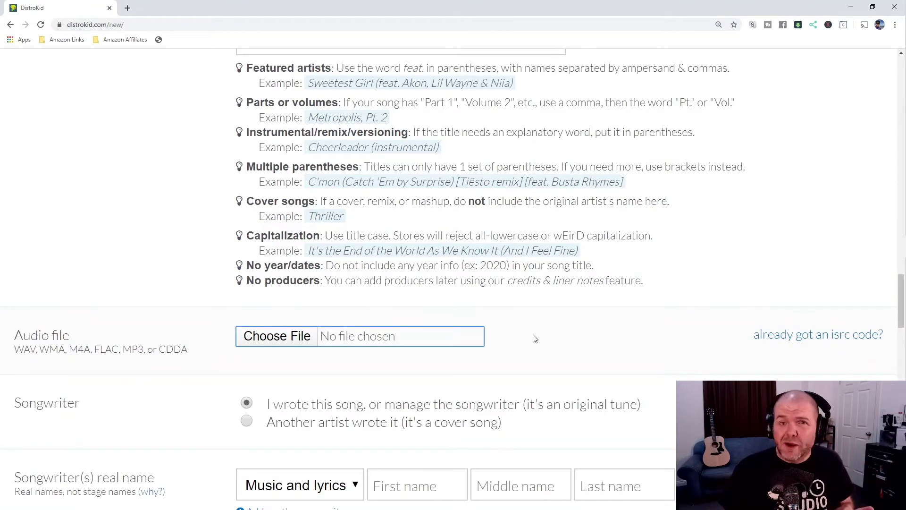
Step: Attach the Imagination (Master).wav file as Track 1's audio file
{"action": "left_click", "coordinate": [276, 337]}
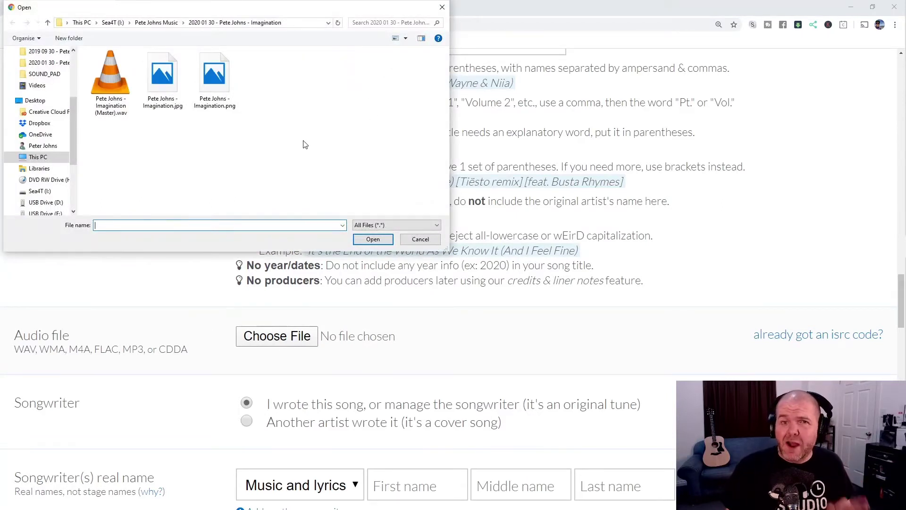
{"action": "left_click", "coordinate": [108, 78]}
{"action": "left_click", "coordinate": [372, 238]}
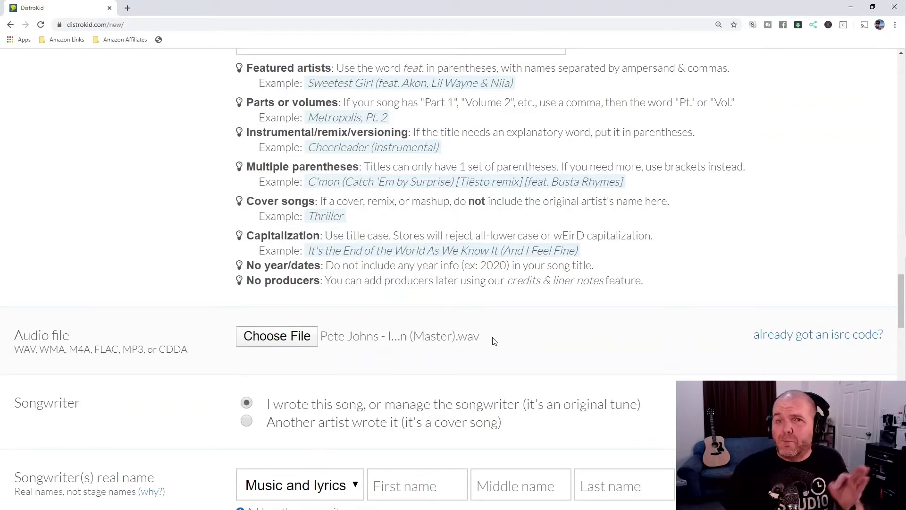
{"action": "scroll", "coordinate": [659, 152], "scroll_direction": "down", "scroll_amount": 5}
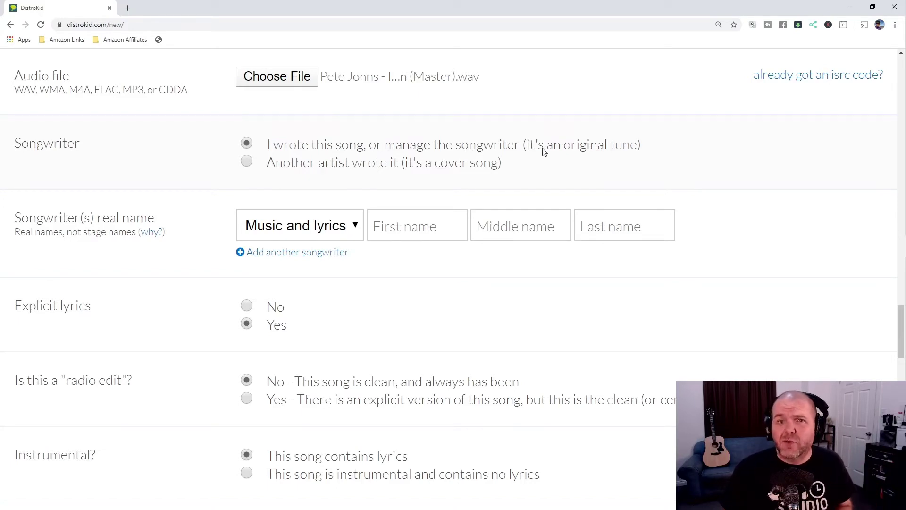
Step: Set Track 1's songwriter answer to 'Another artist wrote it (it's a cover song)'
{"action": "left_click", "coordinate": [248, 164]}
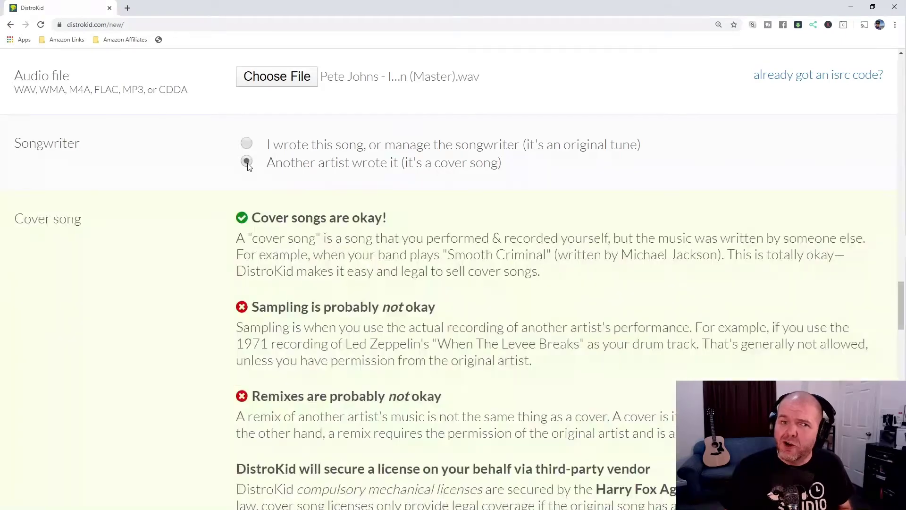
{"action": "scroll", "coordinate": [447, 196], "scroll_direction": "down", "scroll_amount": 3}
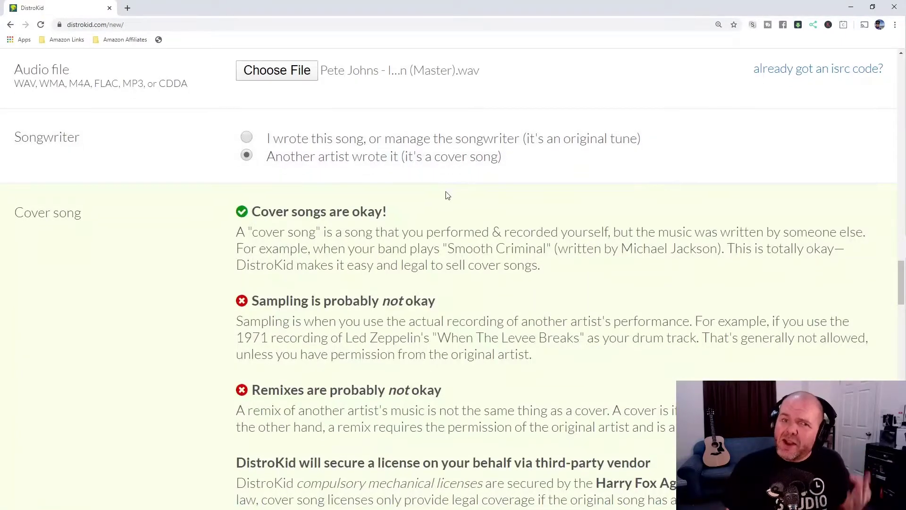
{"action": "scroll", "coordinate": [447, 195], "scroll_direction": "down", "scroll_amount": 1}
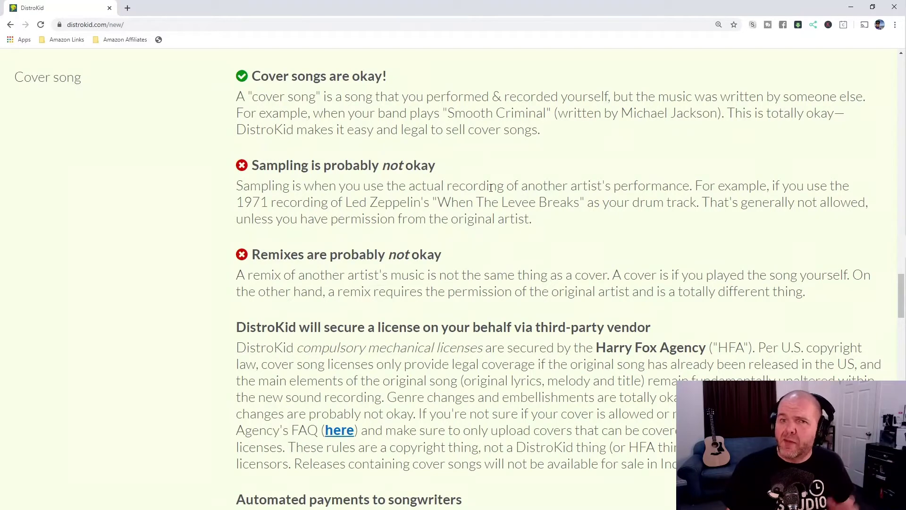
{"action": "scroll", "coordinate": [490, 186], "scroll_direction": "up", "scroll_amount": 2}
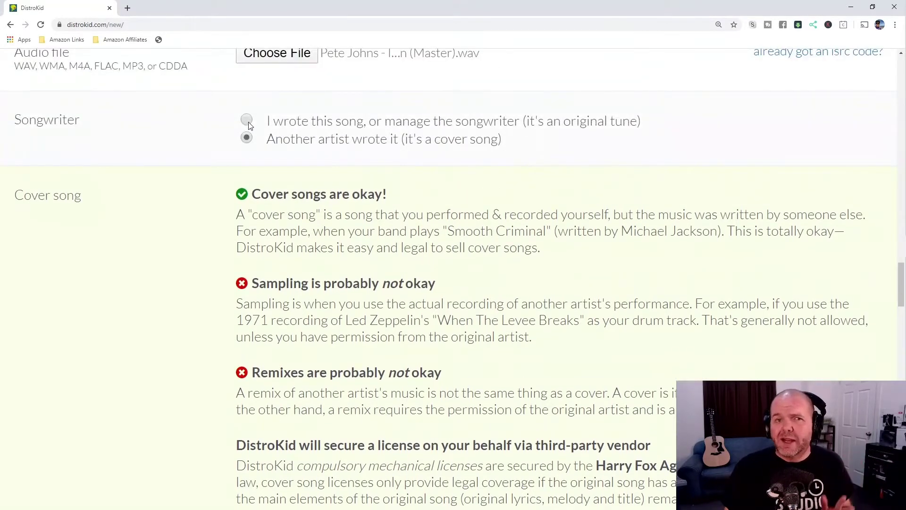
Step: Mark the song as 'I wrote this song' with Music and lyrics role and the songwriter's first and last name
{"action": "left_click", "coordinate": [246, 120]}
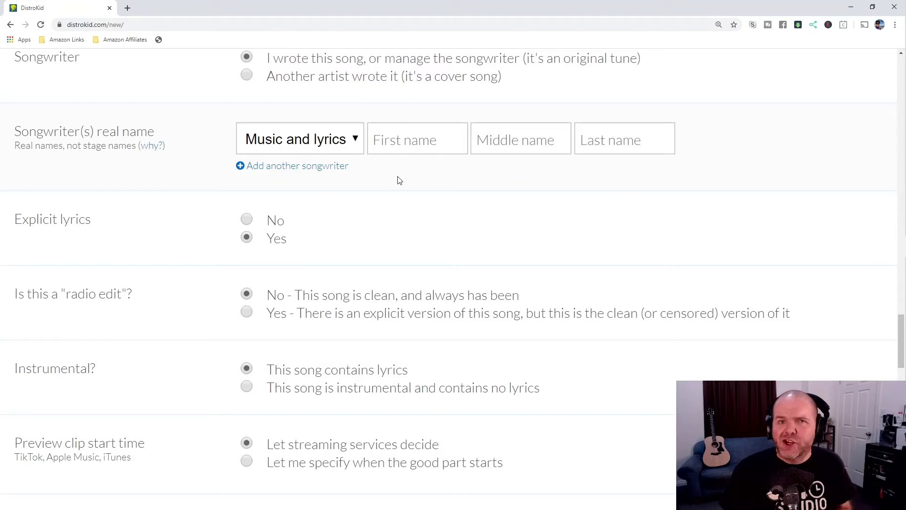
{"action": "left_click", "coordinate": [352, 138]}
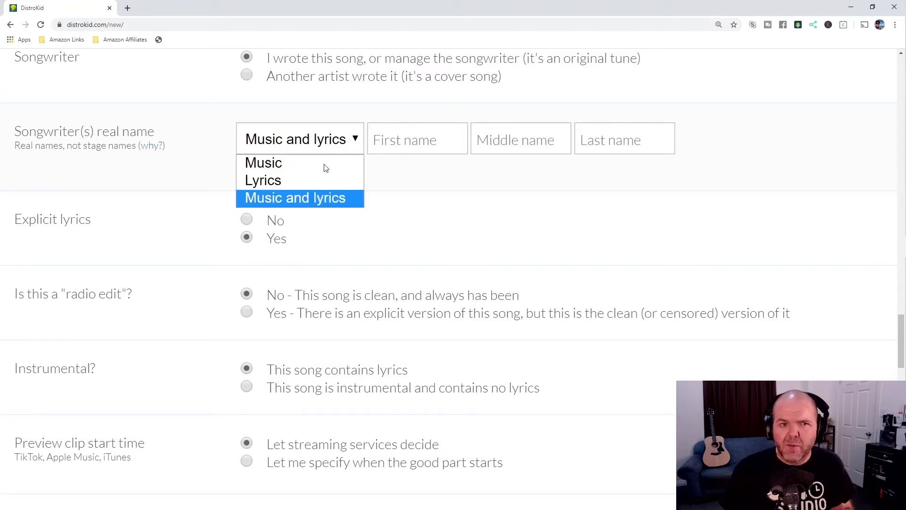
{"action": "left_click", "coordinate": [329, 196]}
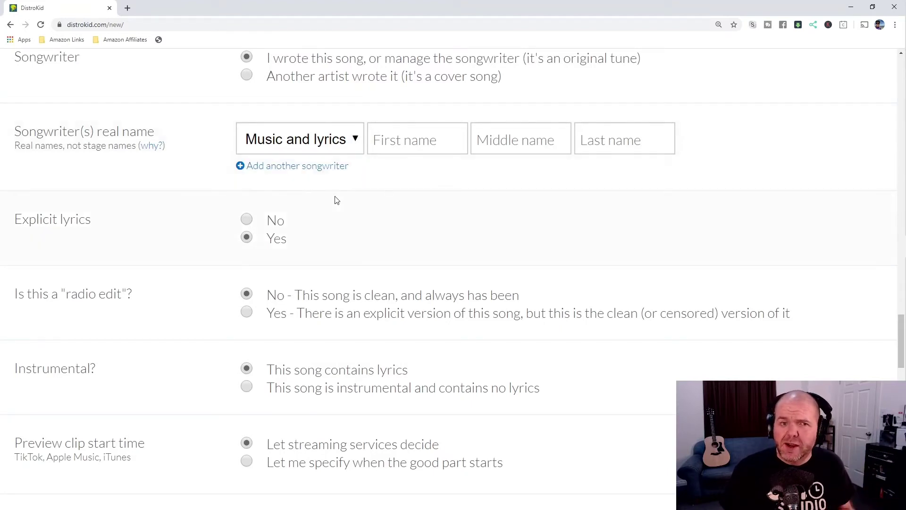
{"action": "left_click", "coordinate": [406, 140]}
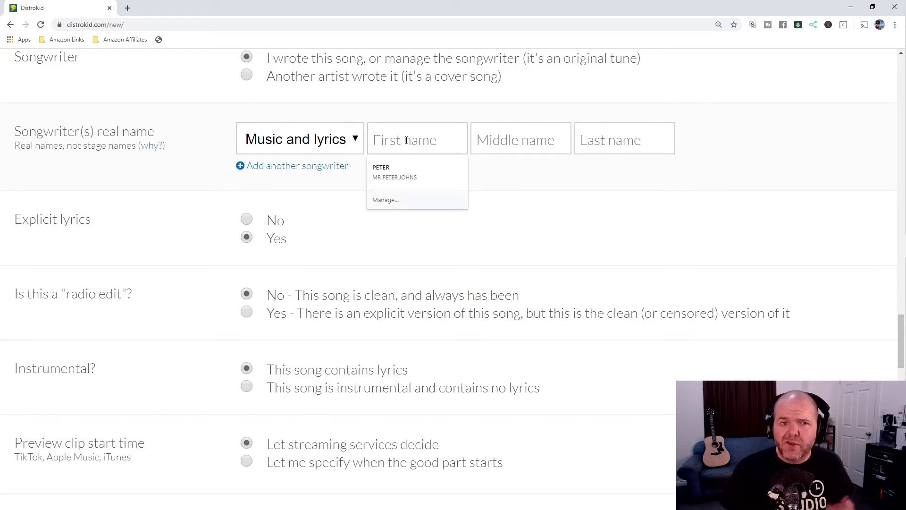
{"action": "type", "text": "Peter"}
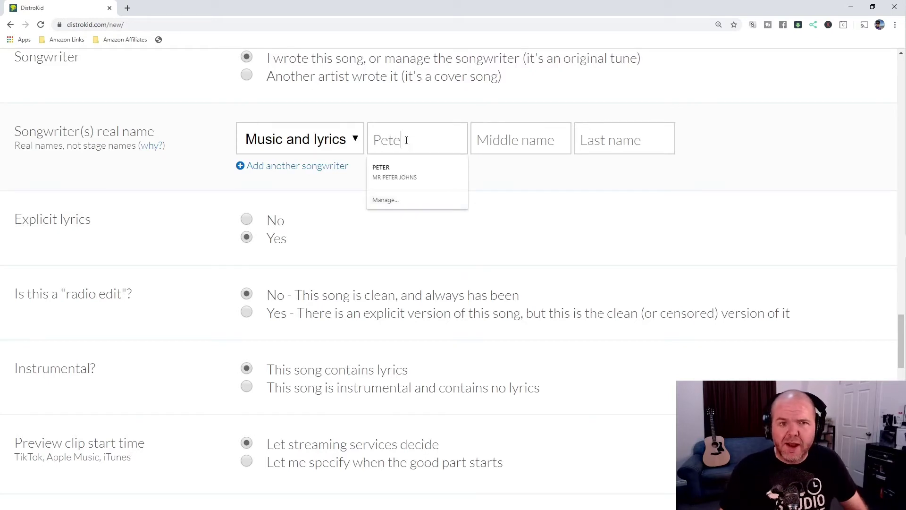
{"action": "left_click", "coordinate": [615, 140]}
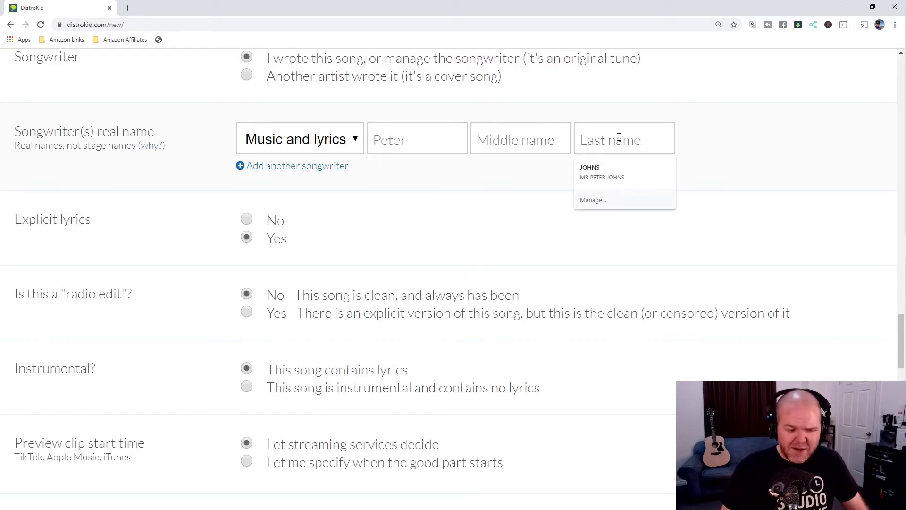
{"action": "type", "text": "Johns"}
{"action": "left_click", "coordinate": [730, 144]}
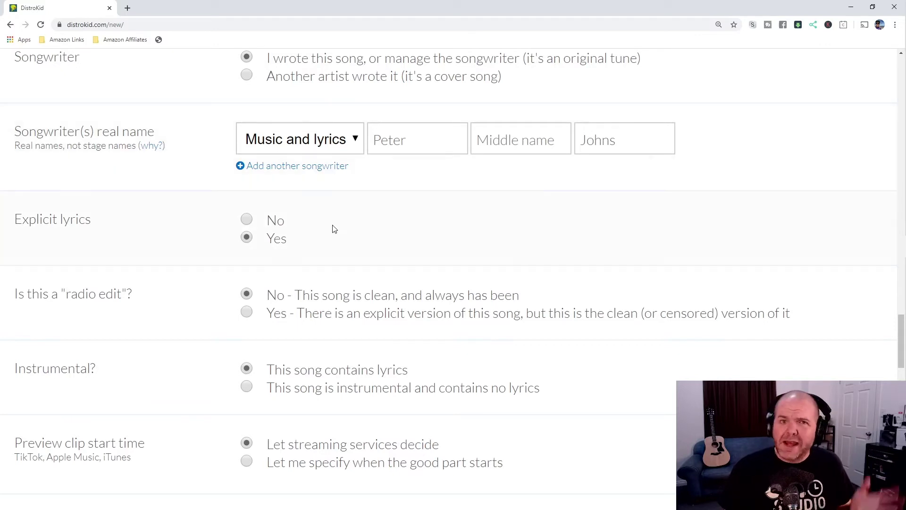
Step: Answer No under Explicit lyrics for Track 1
{"action": "left_click", "coordinate": [247, 220]}
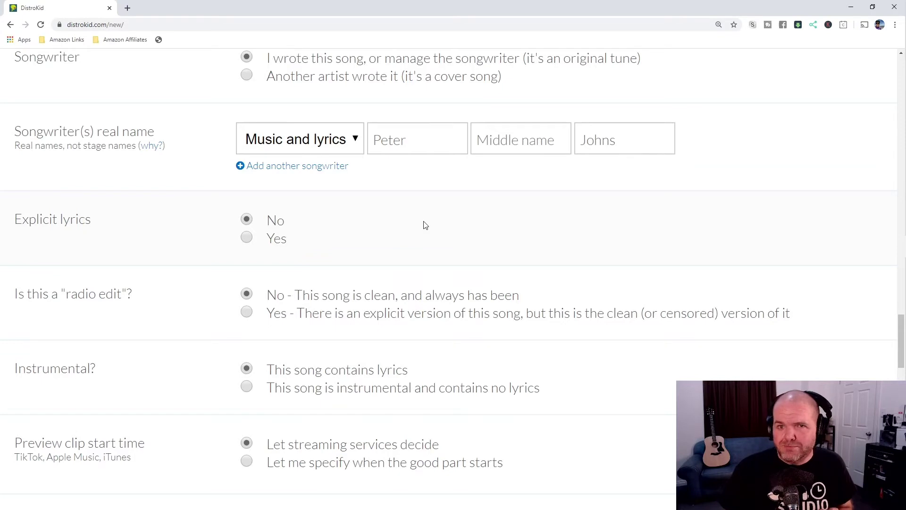
{"action": "scroll", "coordinate": [425, 225], "scroll_direction": "down", "scroll_amount": 3}
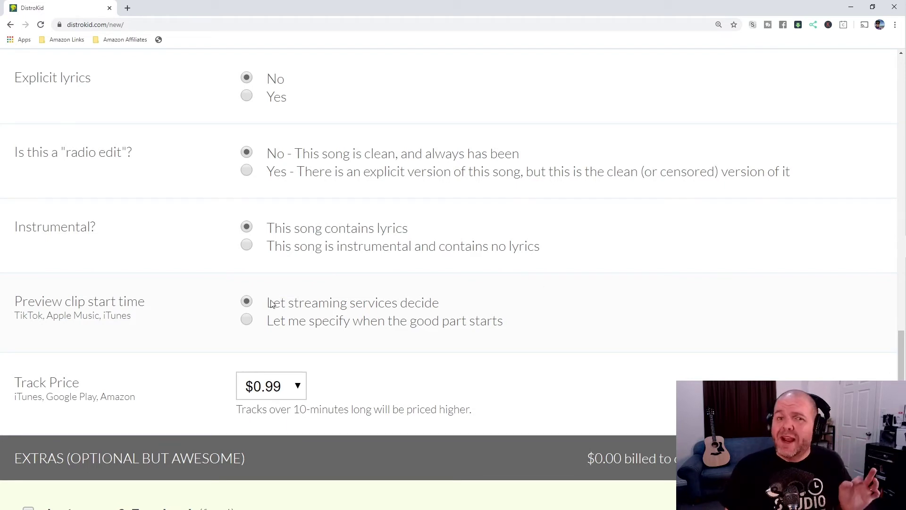
{"action": "left_click", "coordinate": [247, 321]}
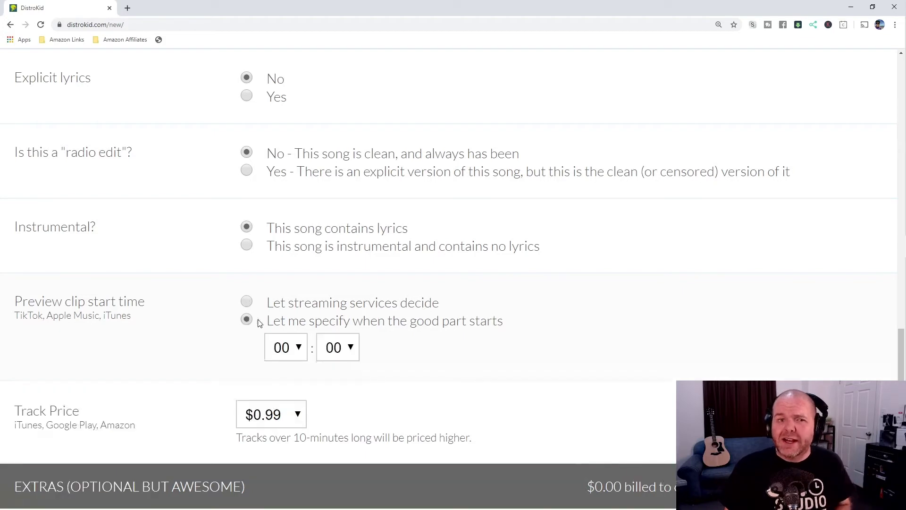
{"action": "left_click", "coordinate": [298, 354]}
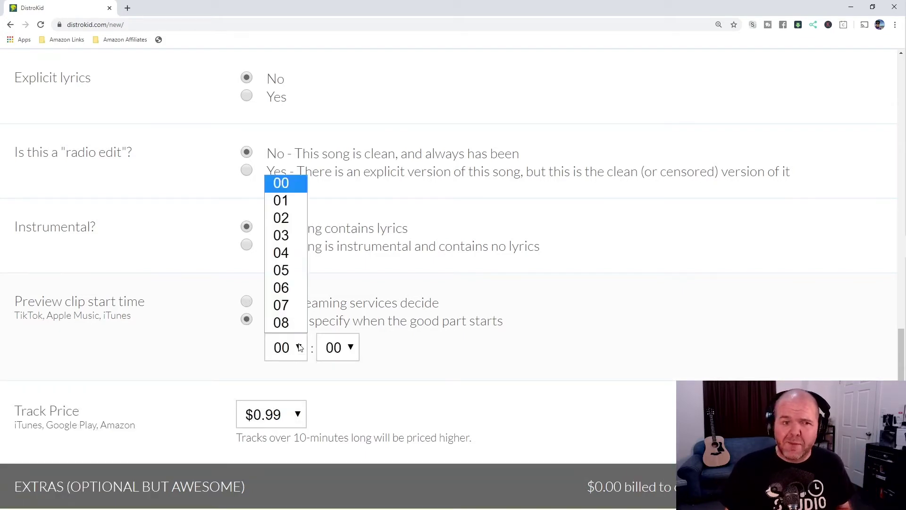
{"action": "left_click", "coordinate": [288, 202]}
{"action": "left_click", "coordinate": [353, 349]}
{"action": "scroll", "coordinate": [339, 235], "scroll_direction": "down", "scroll_amount": 1}
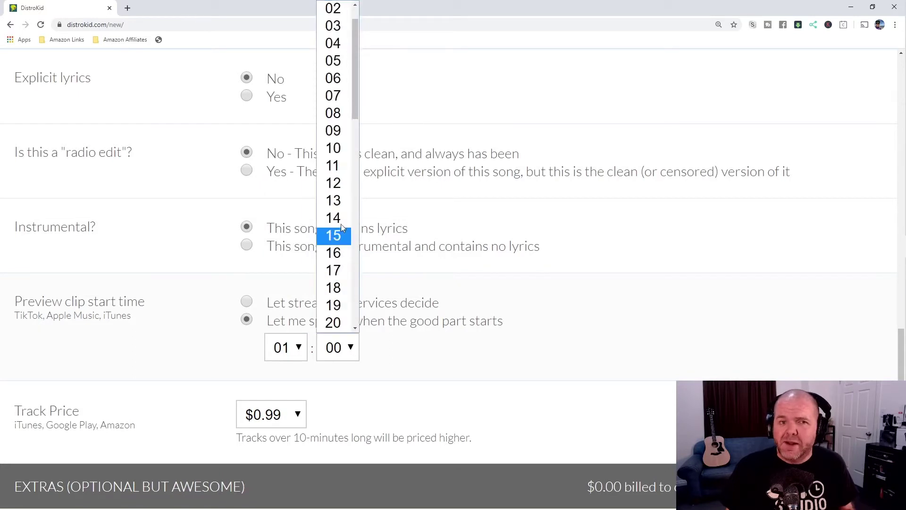
{"action": "left_click", "coordinate": [339, 147]}
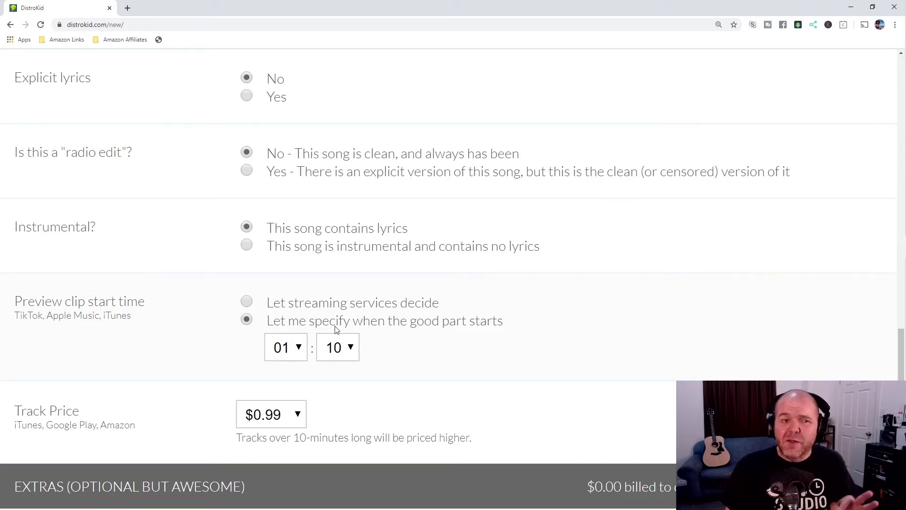
{"action": "left_click", "coordinate": [246, 302]}
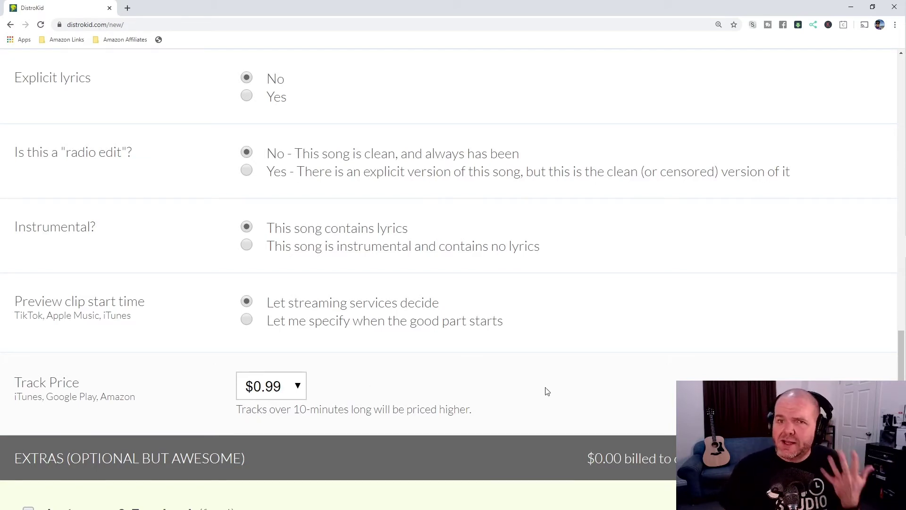
{"action": "left_click", "coordinate": [299, 390]}
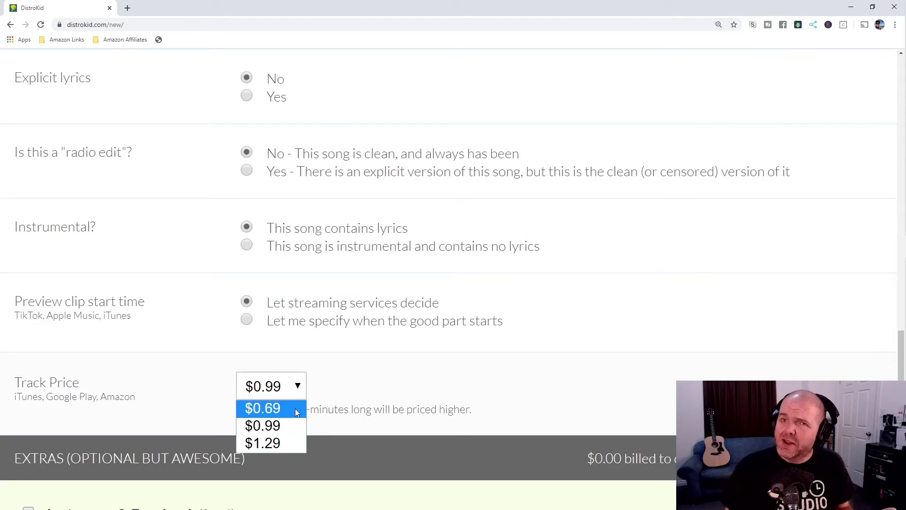
{"action": "left_click", "coordinate": [293, 428]}
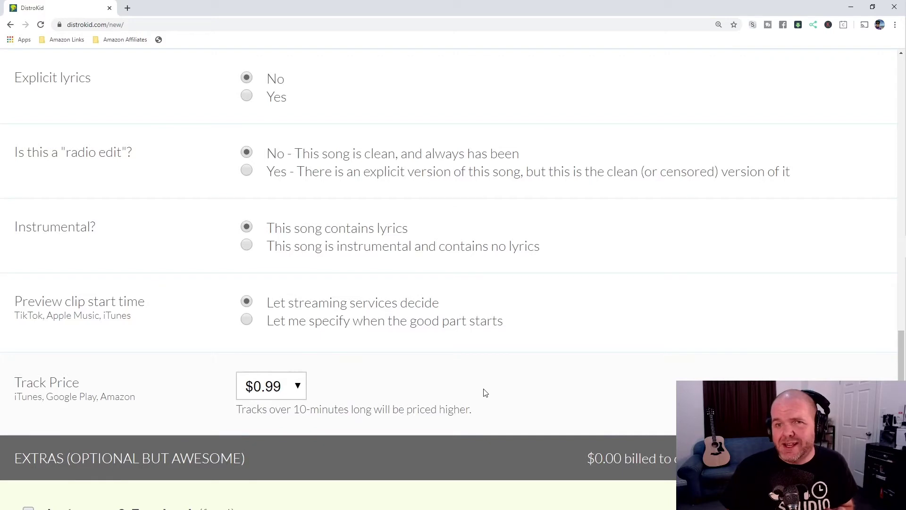
{"action": "scroll", "coordinate": [513, 209], "scroll_direction": "down", "scroll_amount": 8}
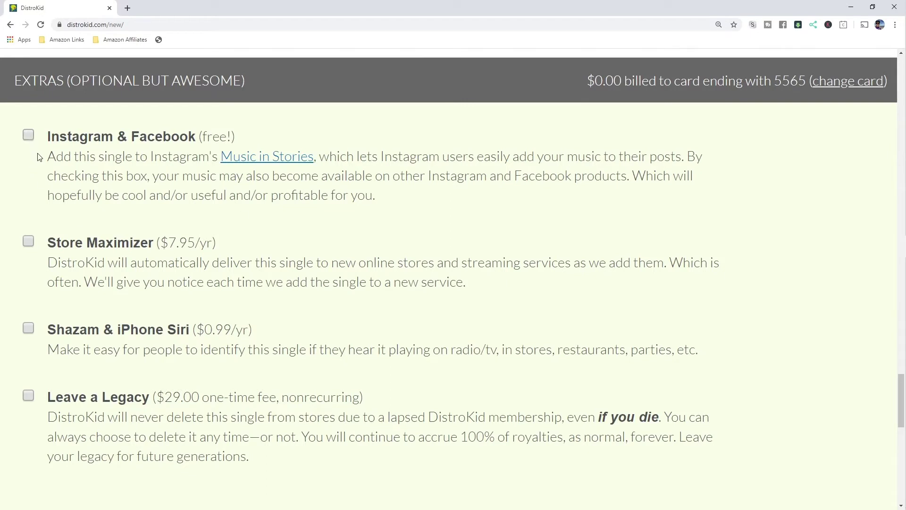
Step: Tick the free Instagram & Facebook and $0.99/yr Shazam & iPhone Siri extras
{"action": "left_click", "coordinate": [30, 135]}
{"action": "left_click", "coordinate": [29, 328]}
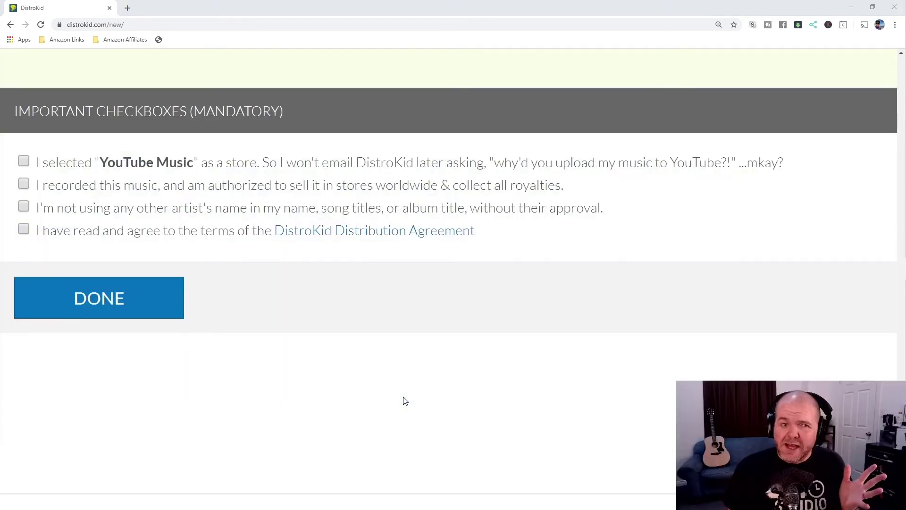
Step: Tick the mandatory agreement checkboxes and submit the Imagination single with DONE
{"action": "left_click", "coordinate": [24, 163]}
{"action": "left_click", "coordinate": [25, 185]}
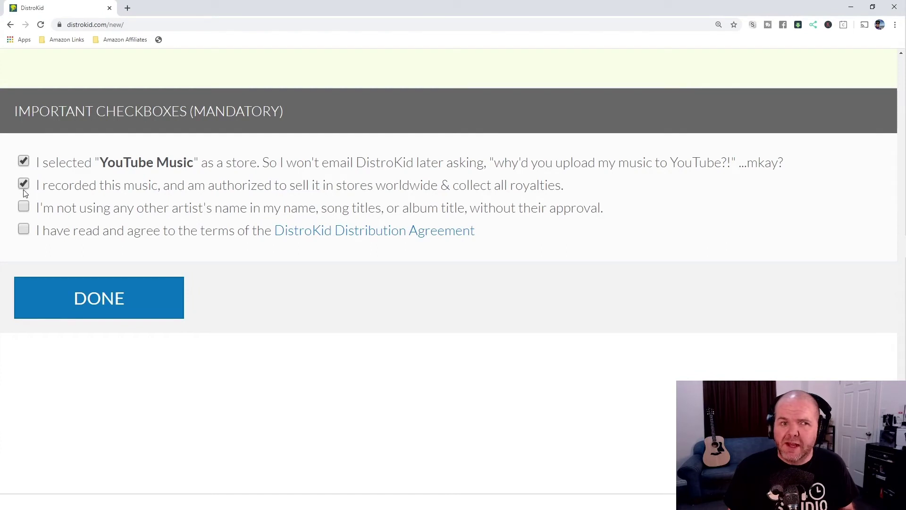
{"action": "left_click", "coordinate": [24, 230]}
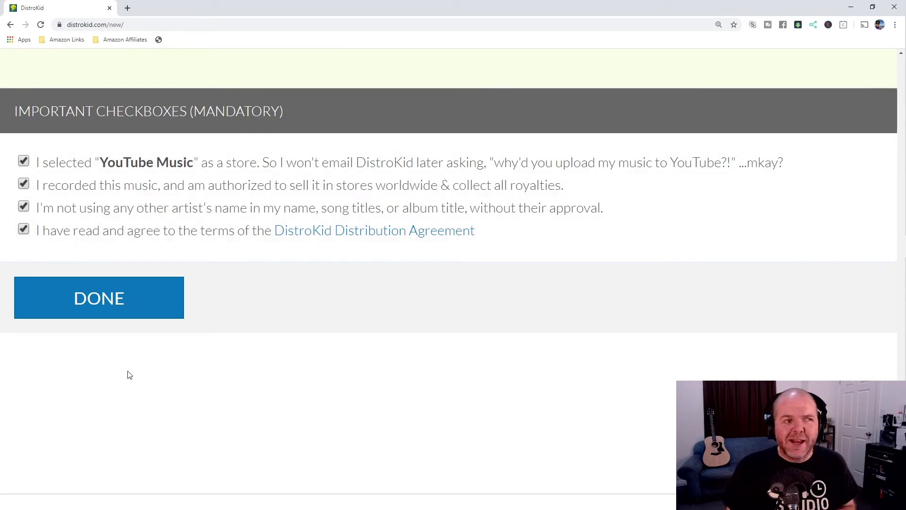
{"action": "left_click", "coordinate": [149, 301]}
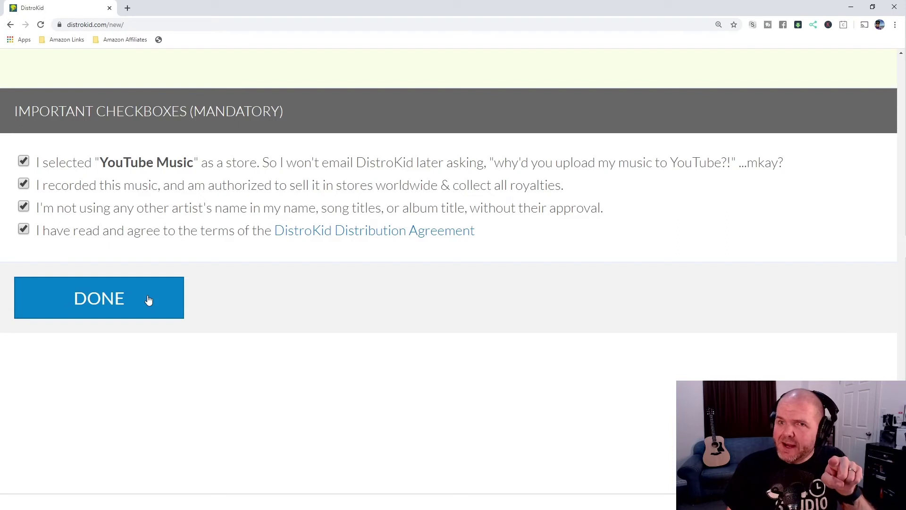
{"action": "left_click", "coordinate": [160, 330]}
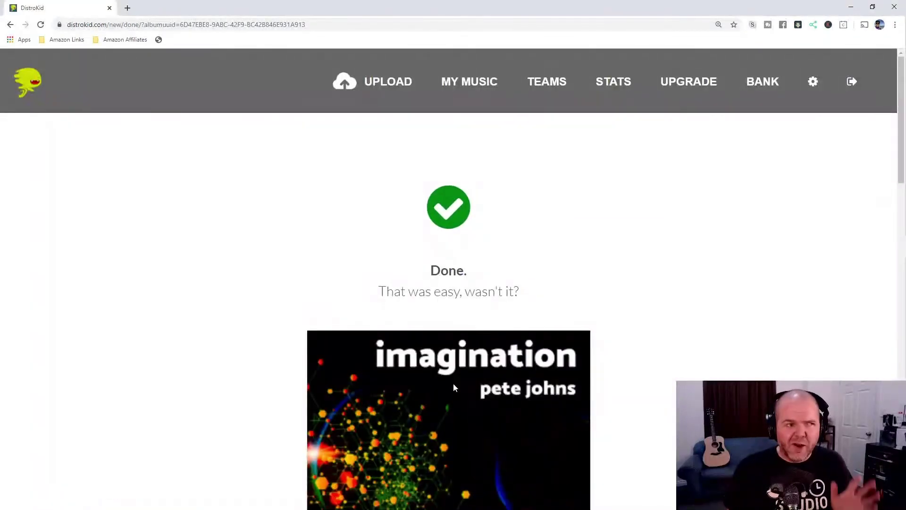
Step: Open the single's HyperFollow pre-save page via the 'preview' link on the Done page
{"action": "scroll", "coordinate": [627, 243], "scroll_direction": "down", "scroll_amount": 2}
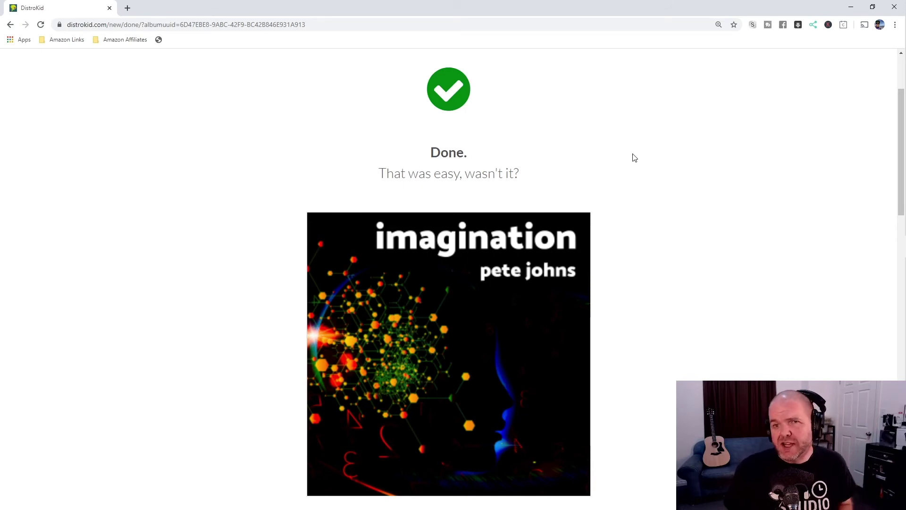
{"action": "scroll", "coordinate": [635, 151], "scroll_direction": "down", "scroll_amount": 9}
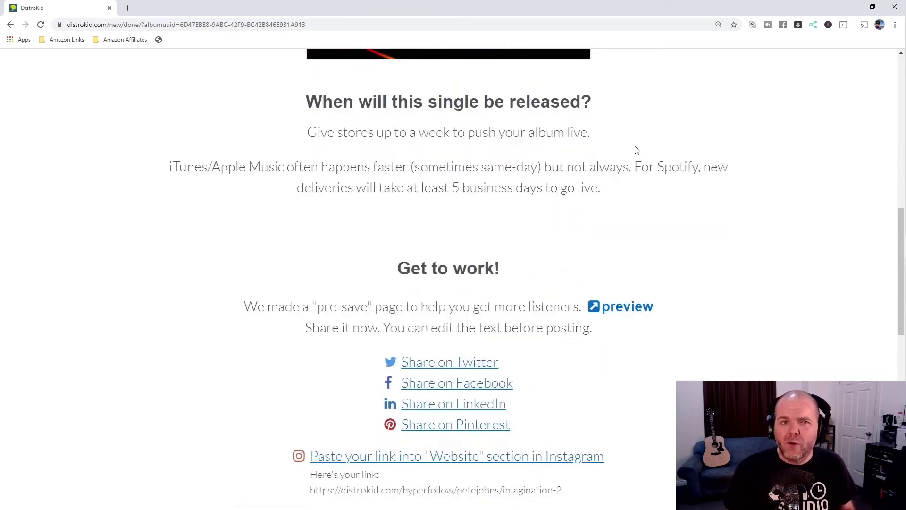
{"action": "scroll", "coordinate": [636, 150], "scroll_direction": "down", "scroll_amount": 1}
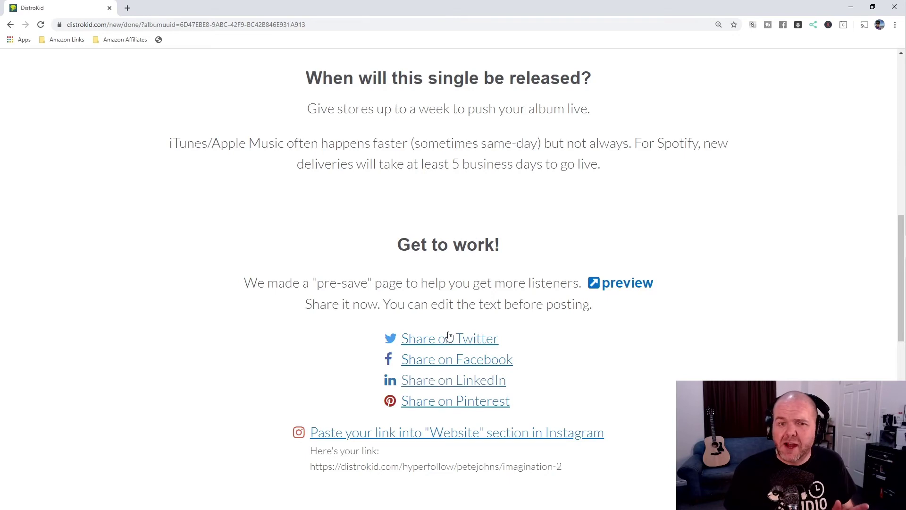
{"action": "left_click", "coordinate": [623, 284]}
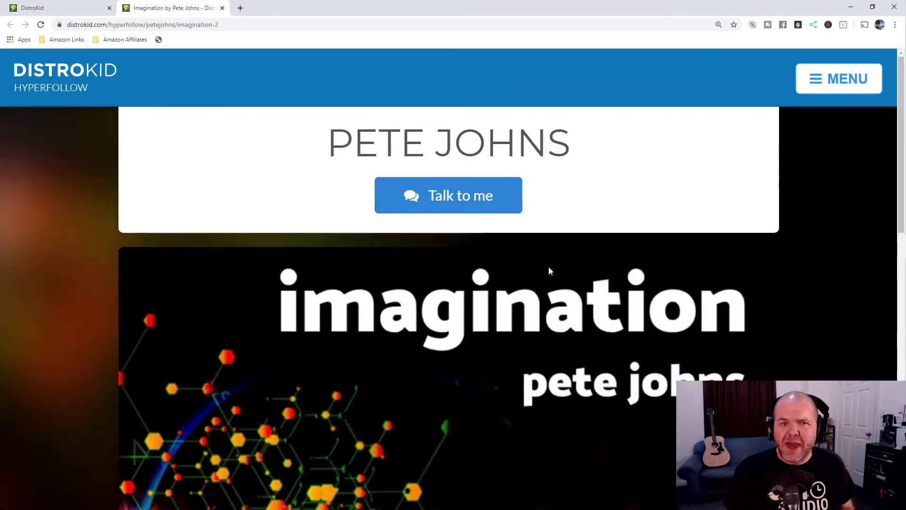
{"action": "scroll", "coordinate": [538, 259], "scroll_direction": "down", "scroll_amount": 5}
{"action": "scroll", "coordinate": [536, 260], "scroll_direction": "down", "scroll_amount": 10}
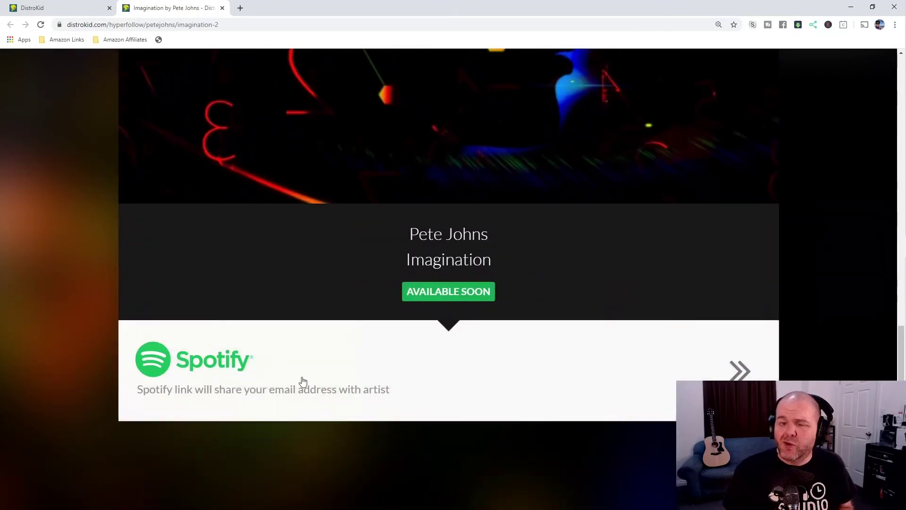
{"action": "scroll", "coordinate": [757, 273], "scroll_direction": "up", "scroll_amount": 2}
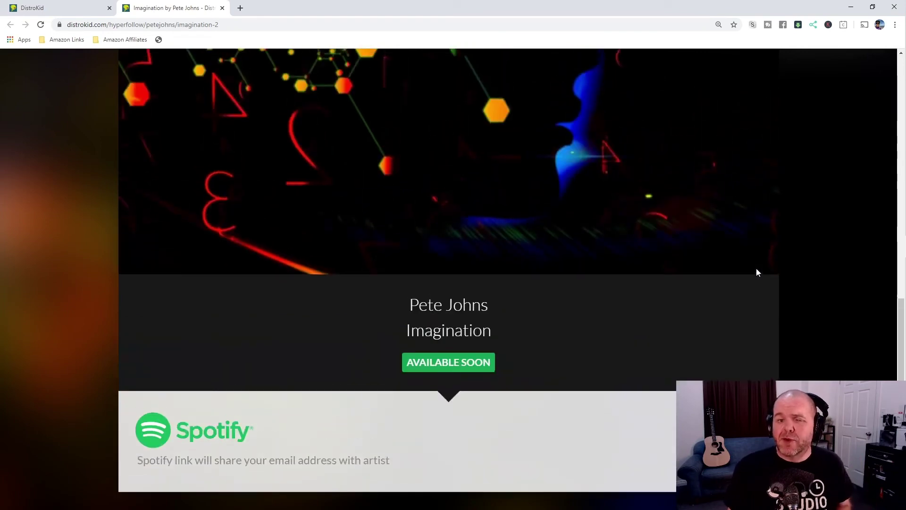
{"action": "scroll", "coordinate": [757, 272], "scroll_direction": "up", "scroll_amount": 3}
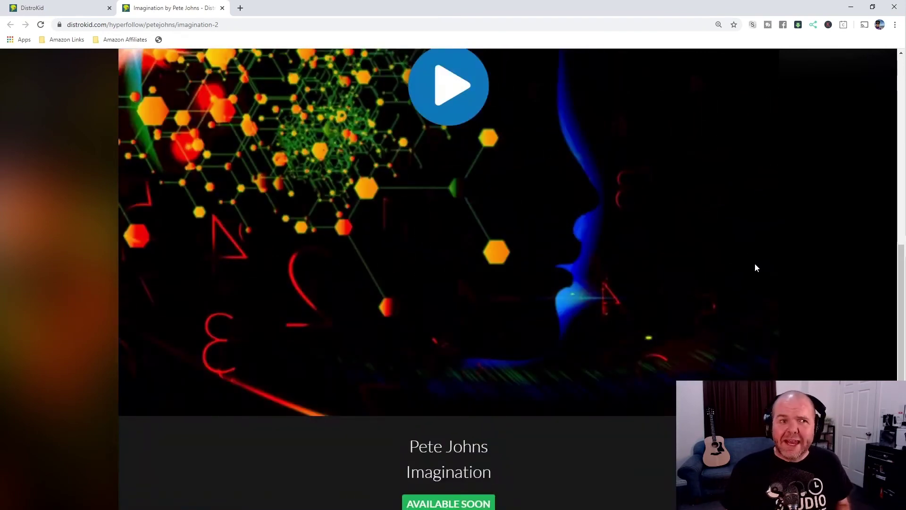
{"action": "scroll", "coordinate": [755, 268], "scroll_direction": "up", "scroll_amount": 8}
{"action": "scroll", "coordinate": [755, 268], "scroll_direction": "up", "scroll_amount": 2}
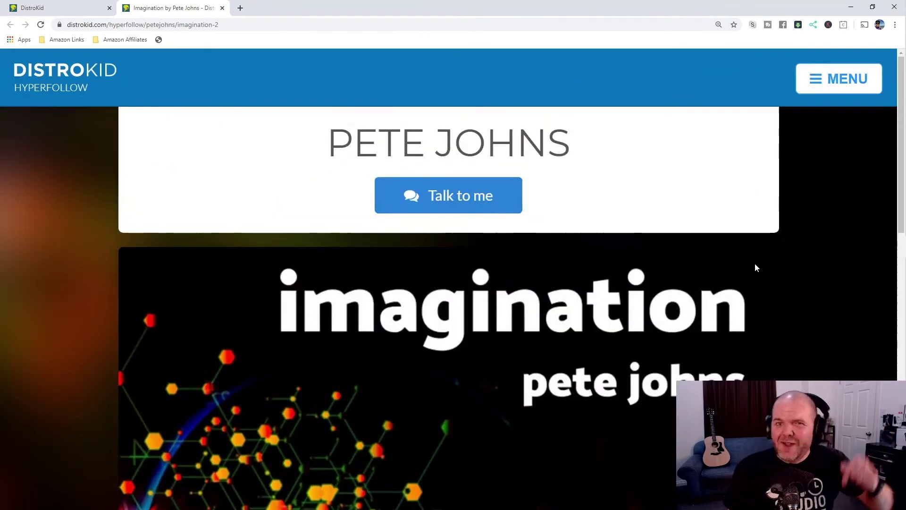